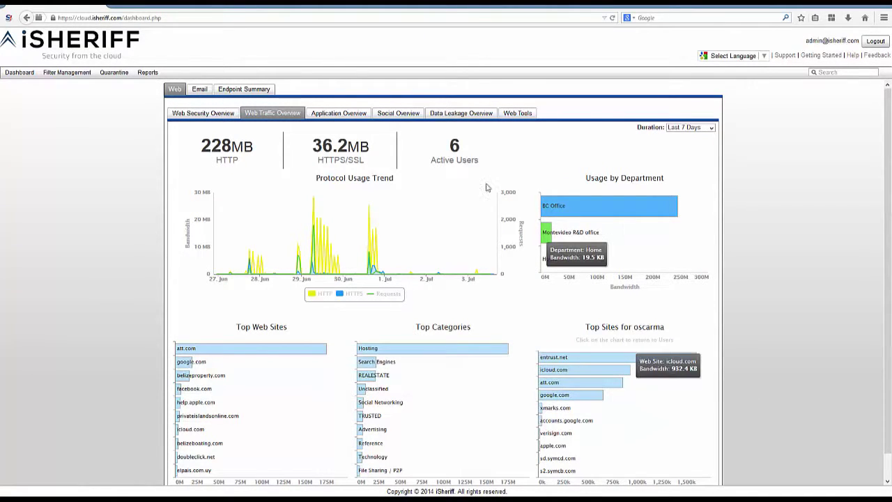
Review the web dashboard's security, application and social overviews
left_click(215, 116)
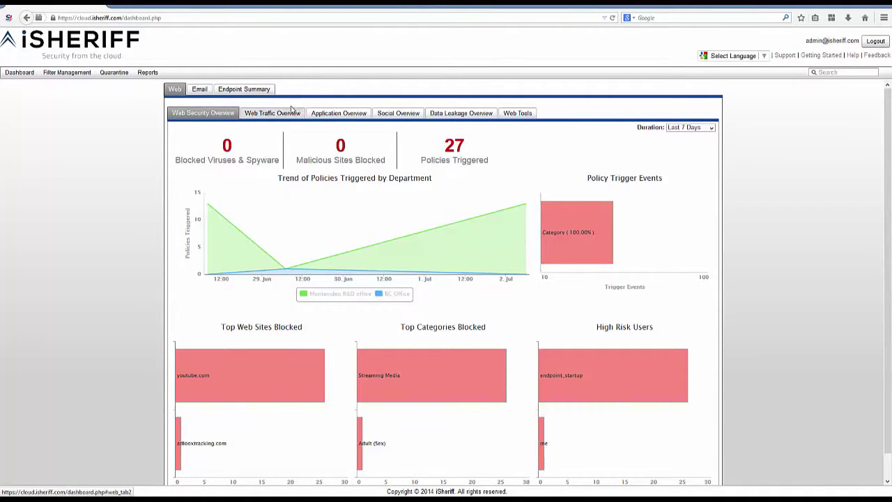
left_click(334, 114)
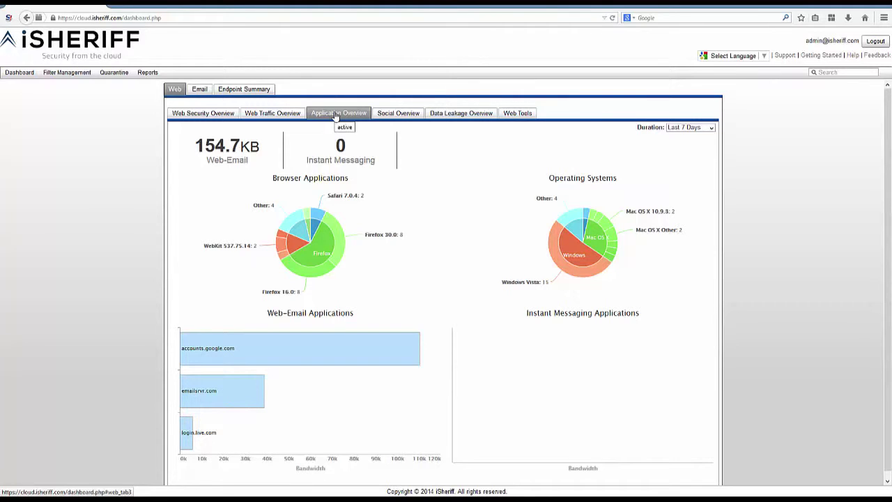
left_click(398, 115)
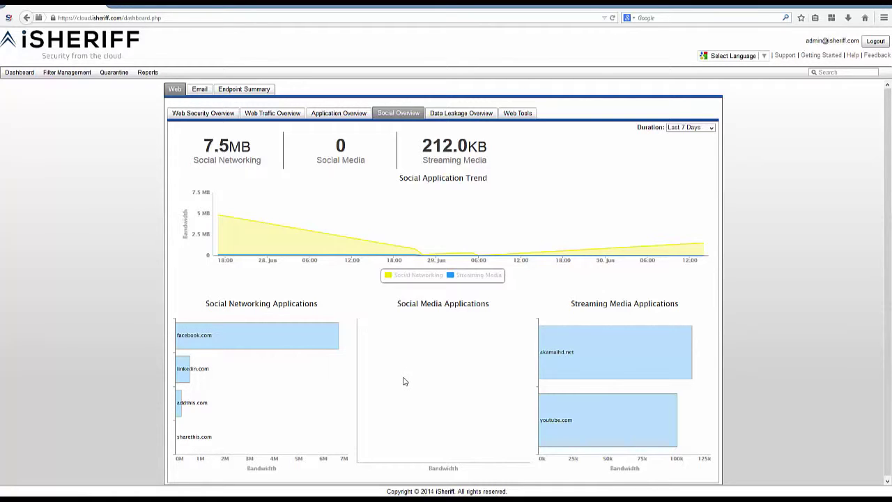
mouse_move(704, 392)
Review the email dashboard's inbound summary, including the spam recipient, email recipient and content-type charts
left_click(200, 91)
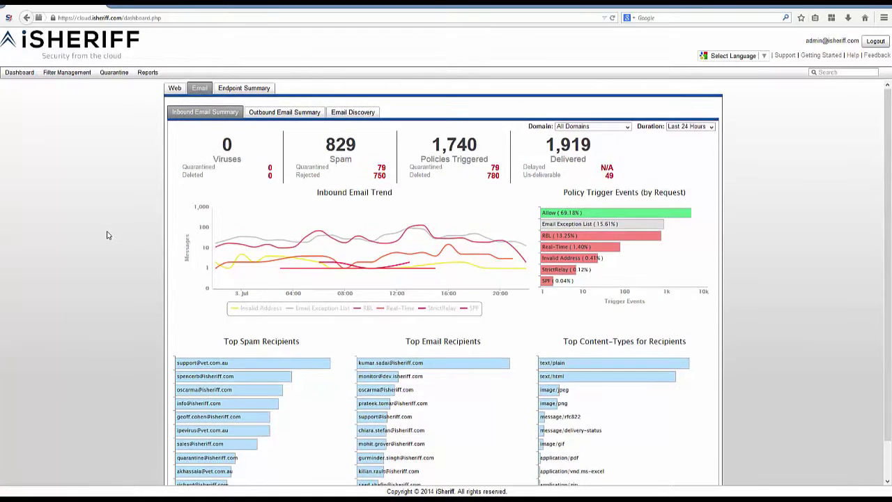
scroll(106, 234, "down", 1)
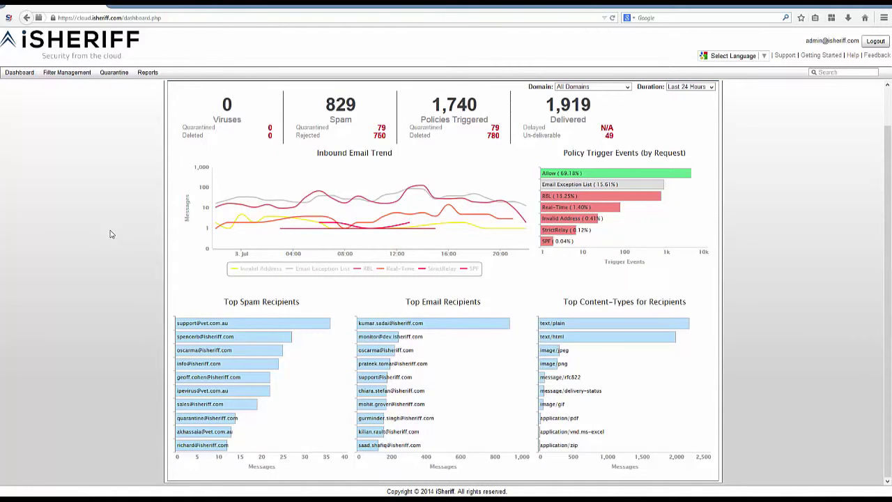
scroll(111, 234, "up", 1)
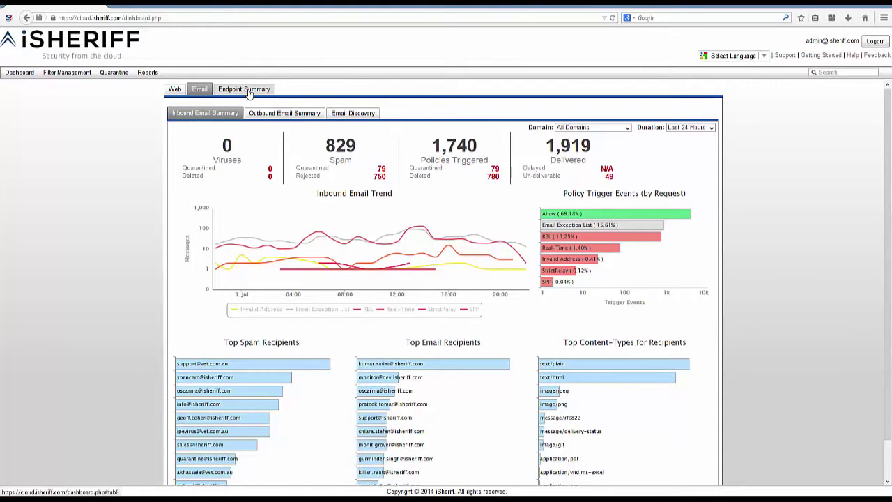
Set the endpoint summary's duration to Last 7 Days and show the Antivirus Signature Summary
left_click(377, 123)
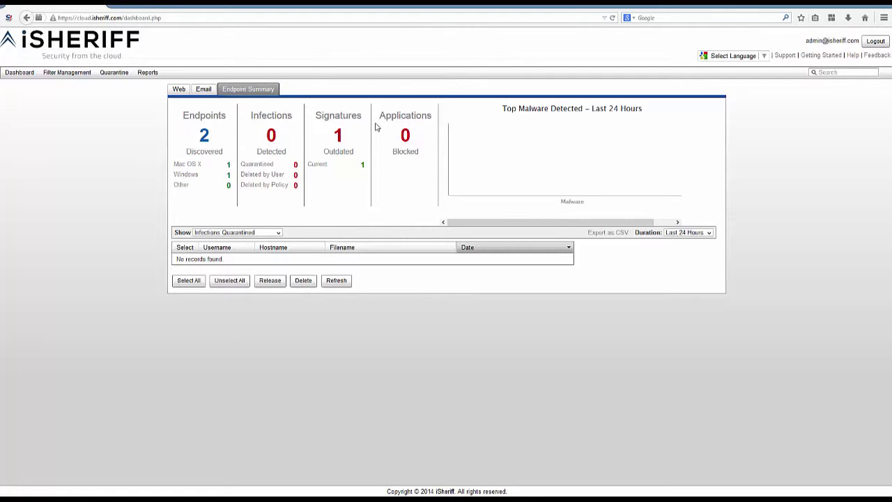
left_click(707, 233)
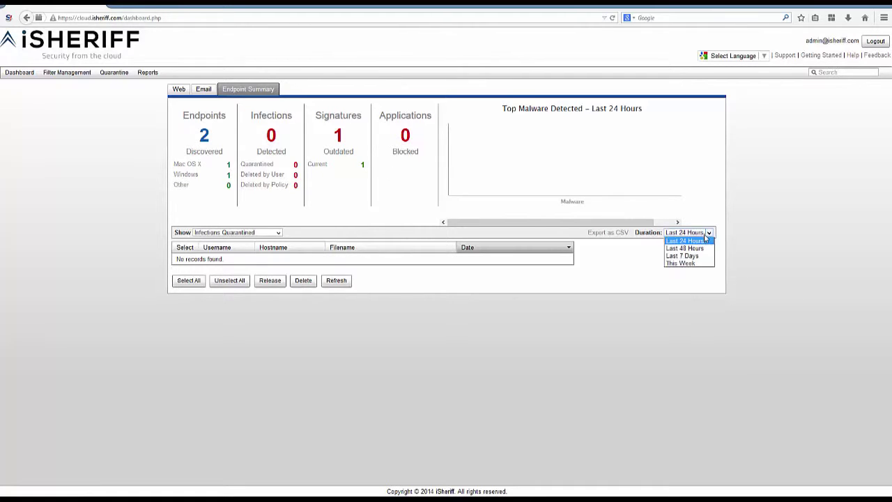
left_click(706, 256)
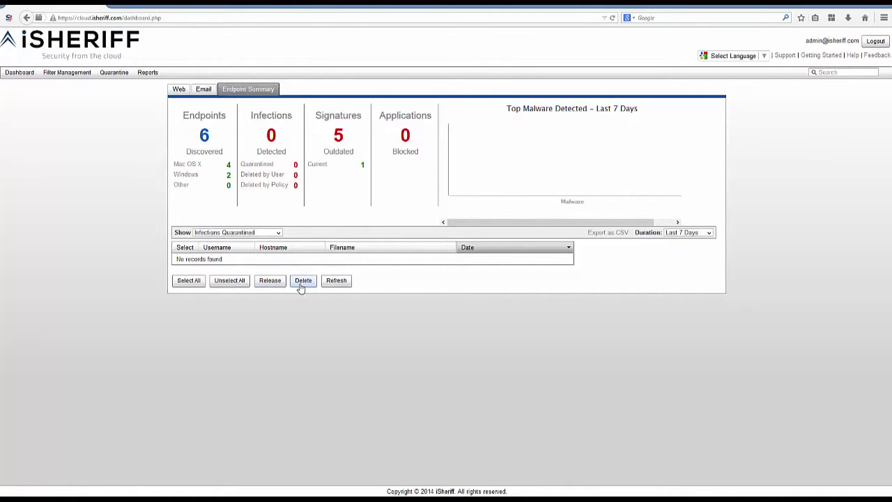
left_click(278, 233)
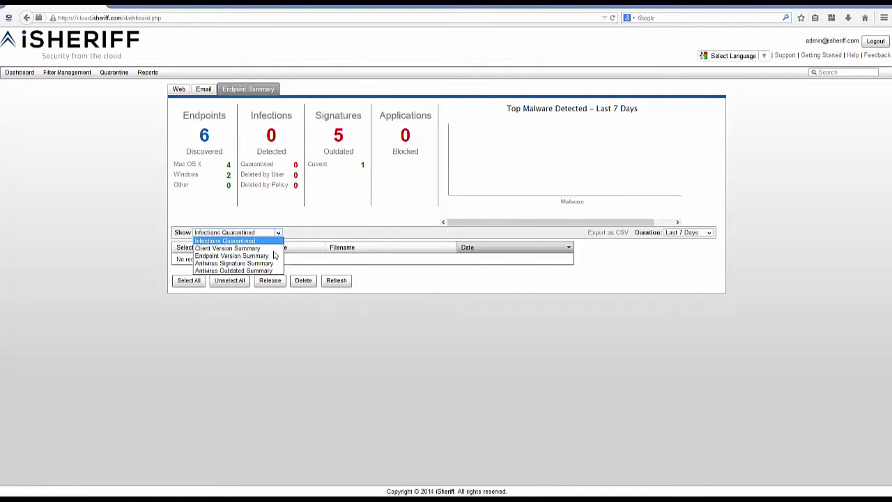
left_click(267, 264)
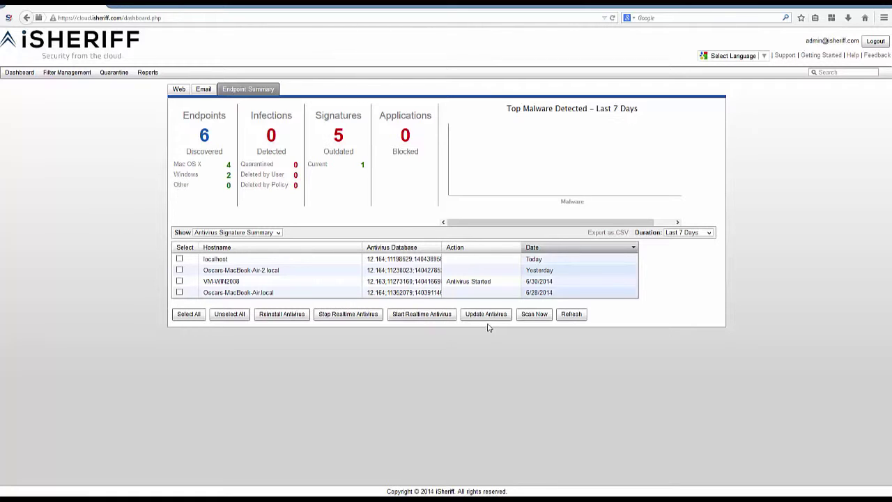
Open the web filter's Default Policy for editing and review its Propriety, Bandwidth and Information category rules
left_click(64, 76)
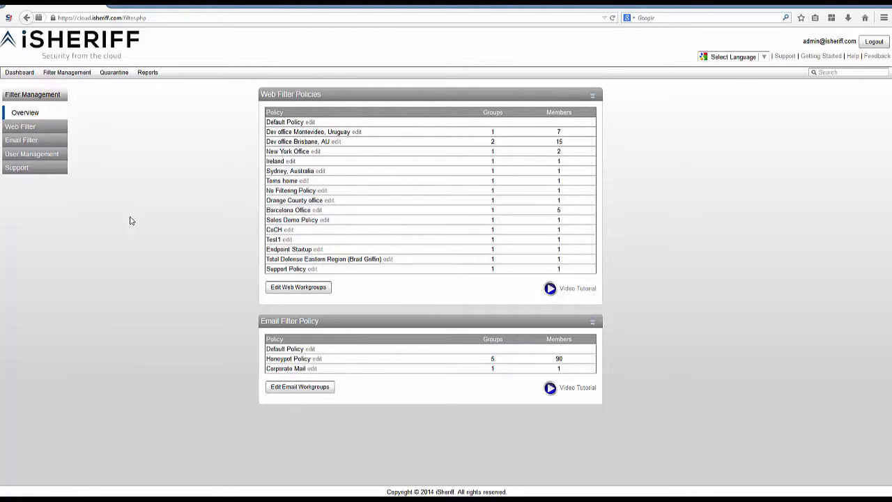
left_click(310, 122)
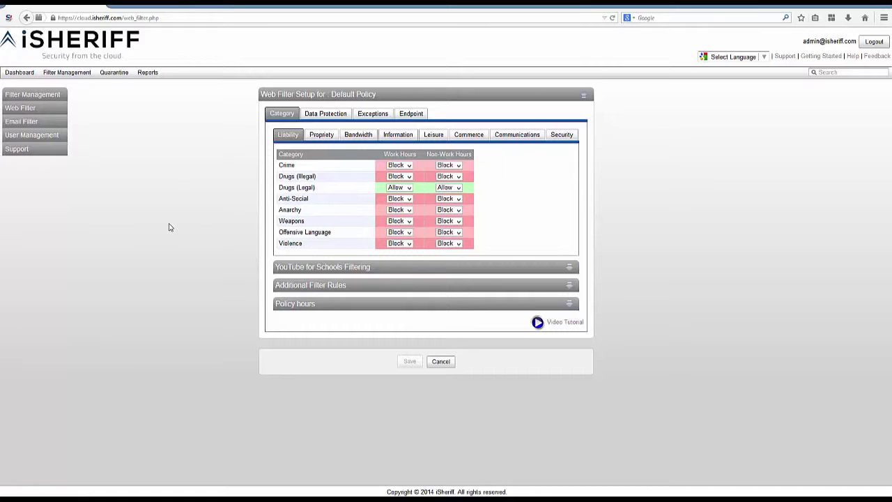
left_click(322, 136)
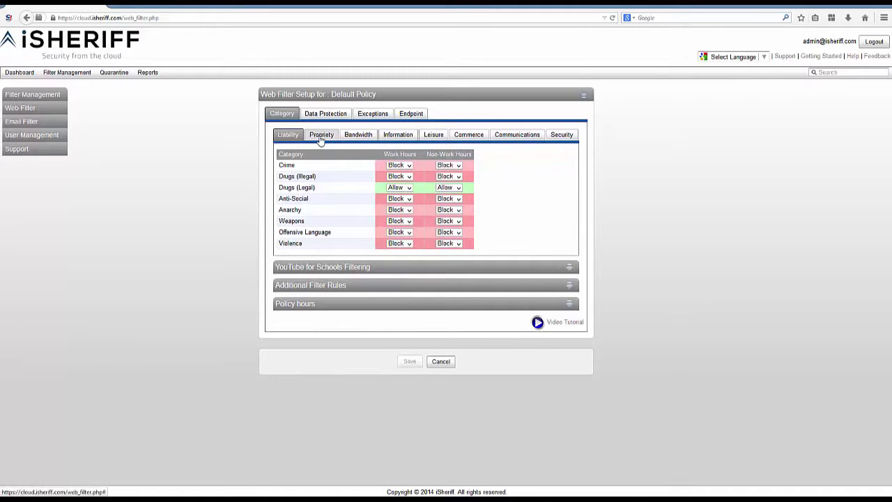
left_click(364, 139)
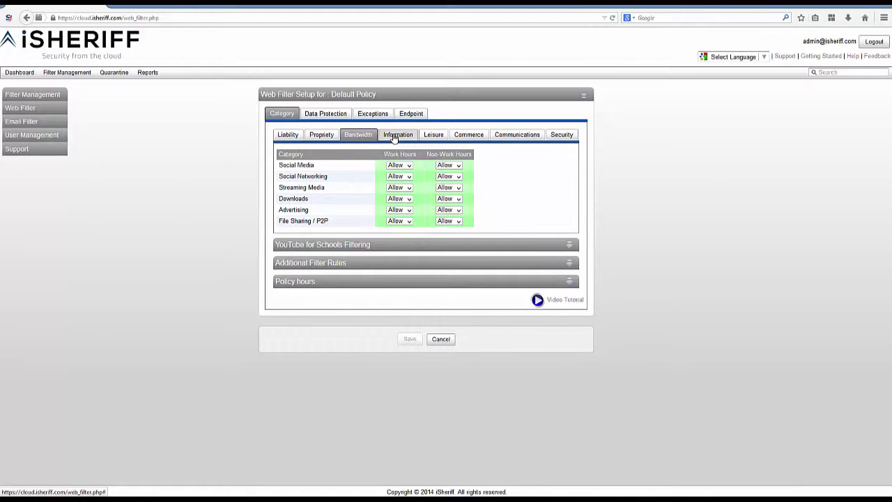
left_click(394, 137)
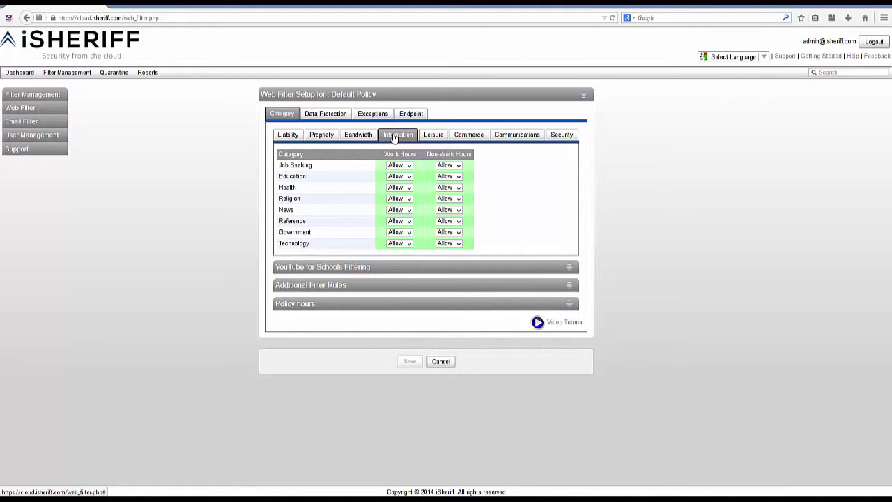
Look up "zip" among the content types to be blocked for web downloads in the policy's data protection settings
left_click(332, 117)
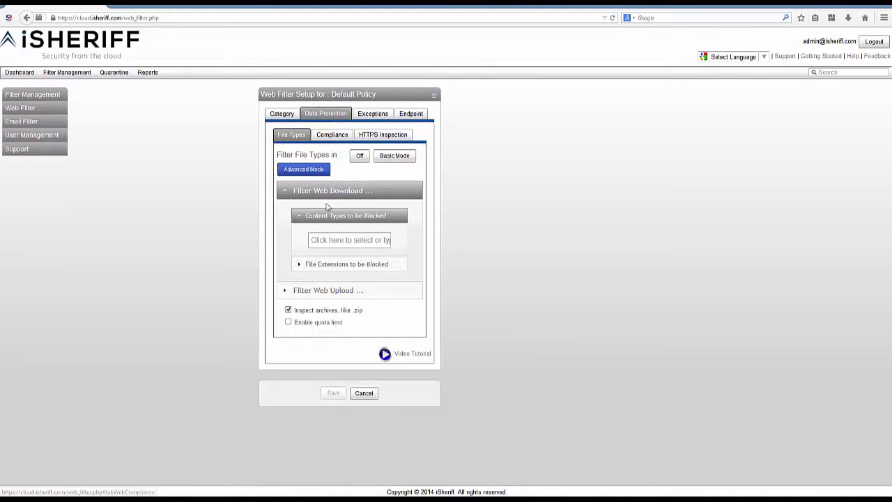
left_click(338, 241)
type("zip")
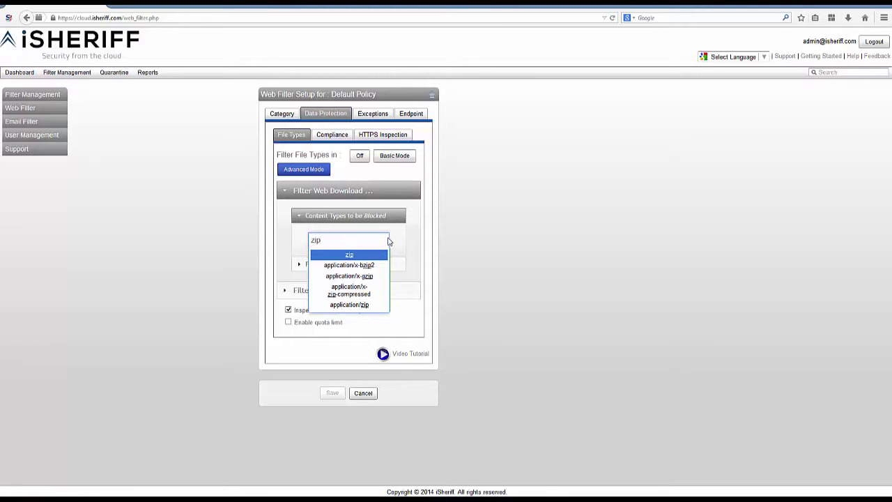
key("Escape")
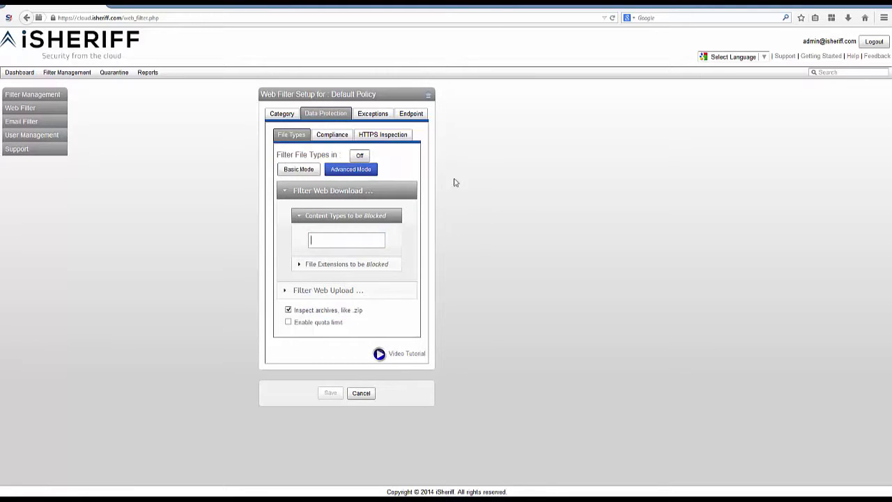
Review the policy's HTTPS inspection, site exceptions, and endpoint settings for remote access and browsers and streaming
left_click(396, 137)
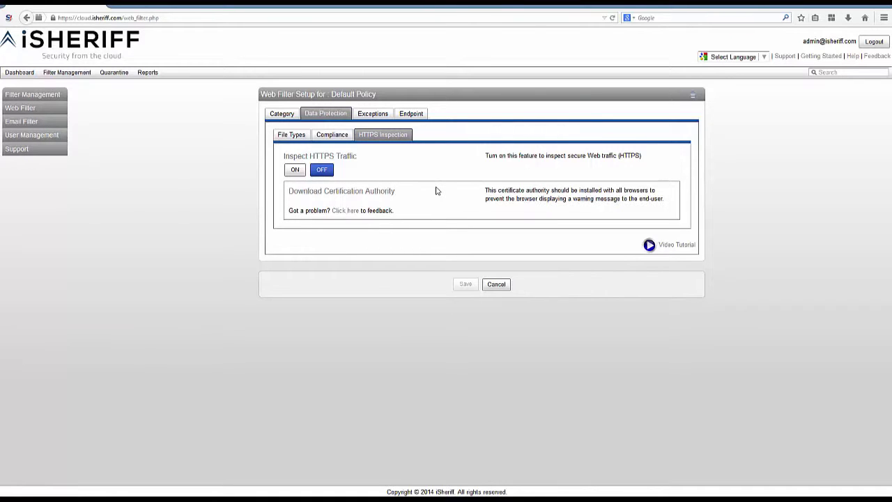
left_click(381, 120)
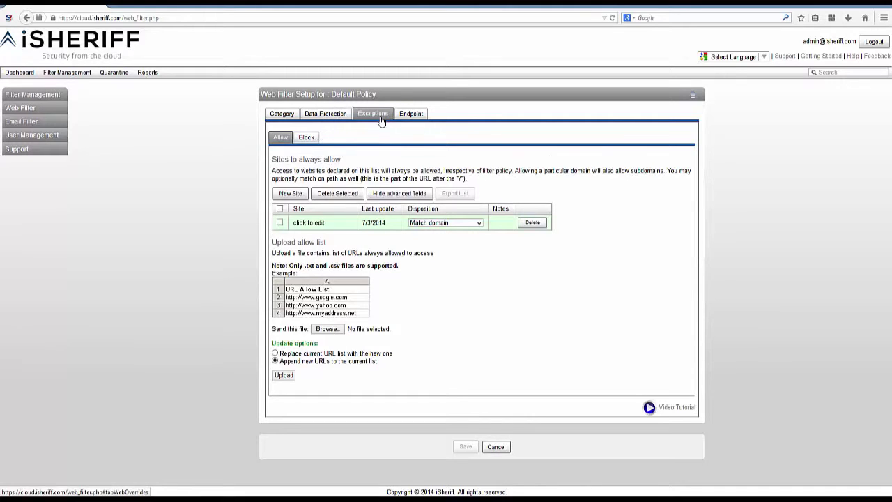
left_click(421, 119)
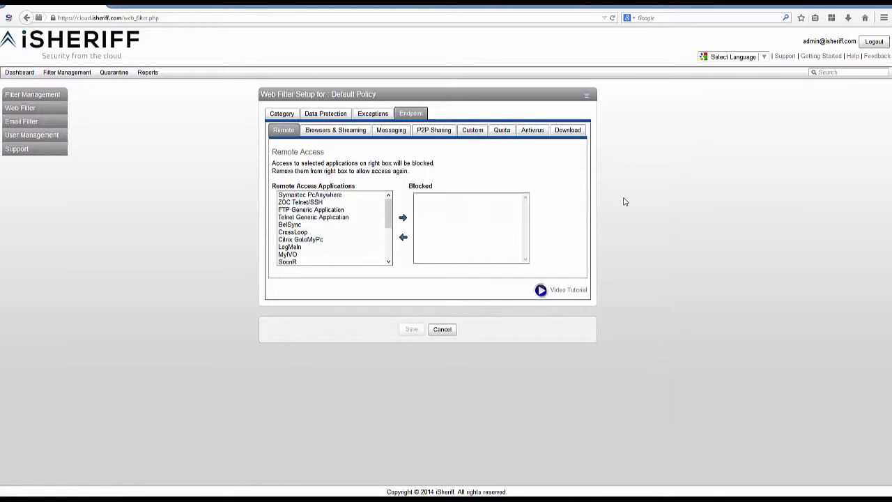
left_click(345, 136)
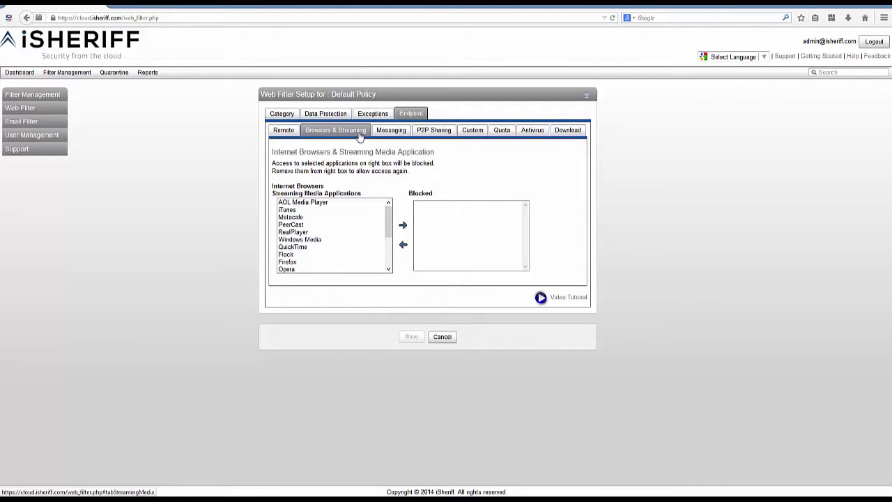
Review the policy's endpoint antivirus options, expanding the detection settings and the scheduled scan settings
left_click(533, 129)
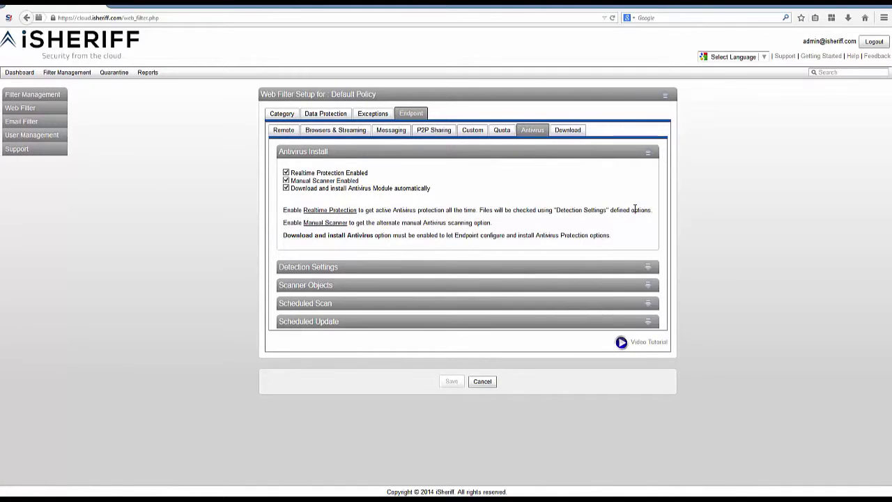
left_click(648, 269)
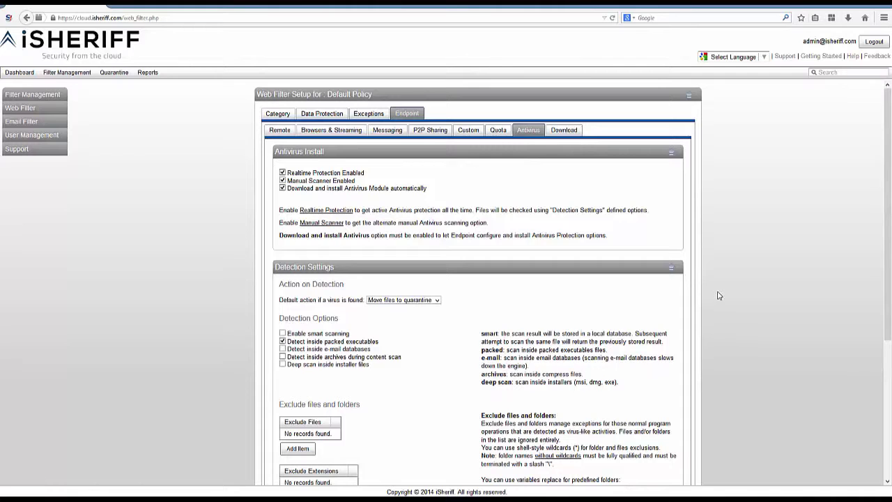
scroll(719, 296, "down", 3)
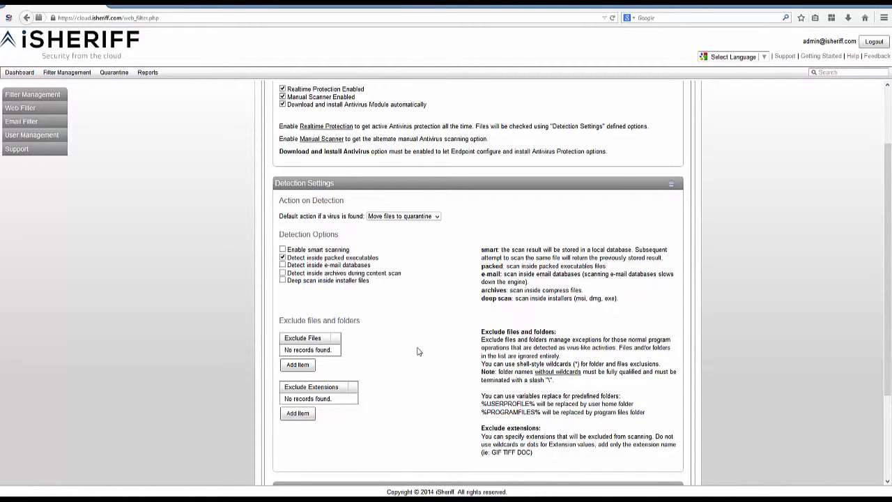
scroll(418, 351, "down", 3)
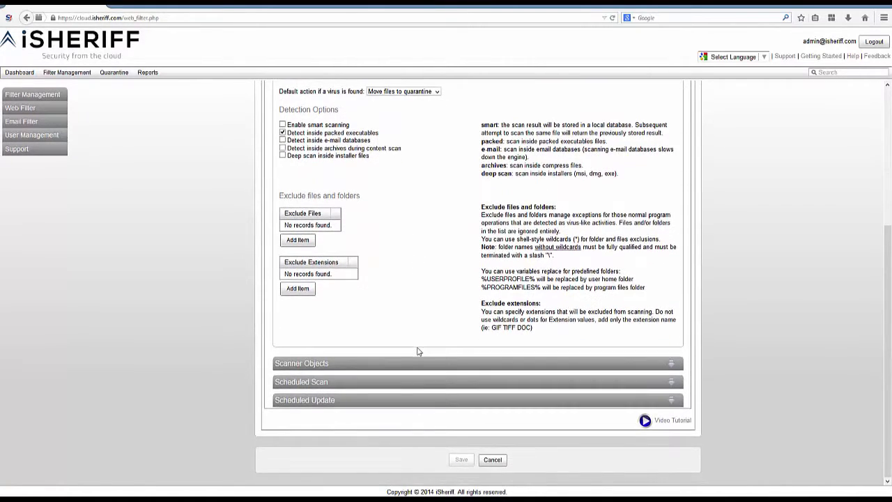
left_click(402, 383)
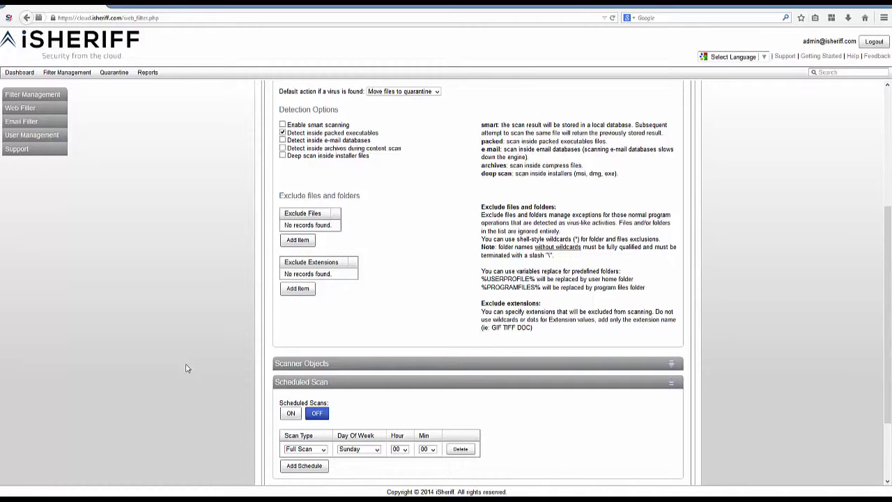
Open the web filter policy page that lists the workgroups and their members
left_click(31, 135)
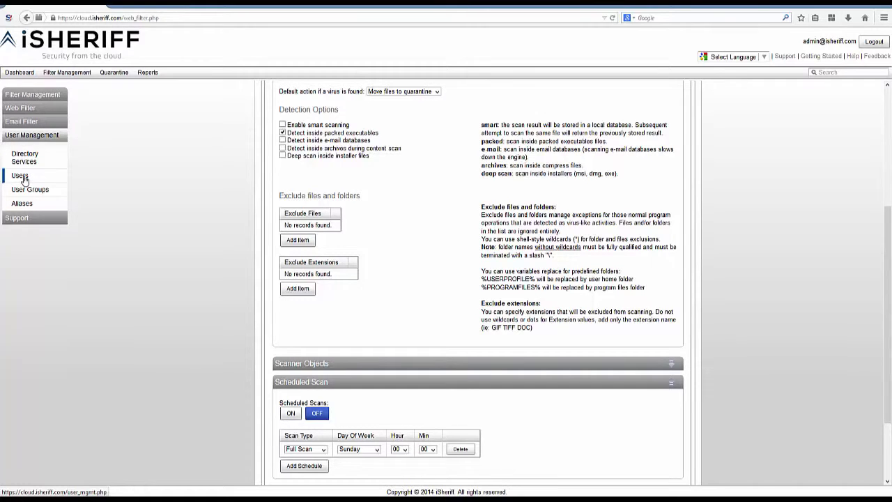
left_click(28, 108)
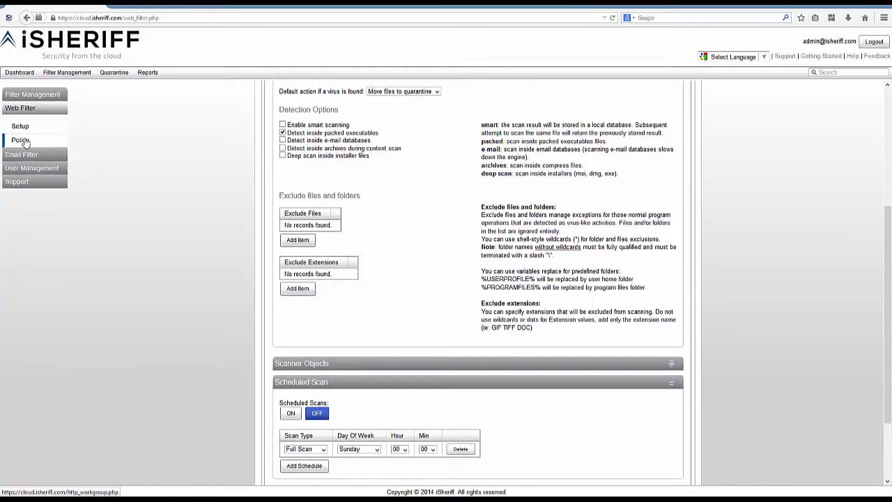
left_click(22, 141)
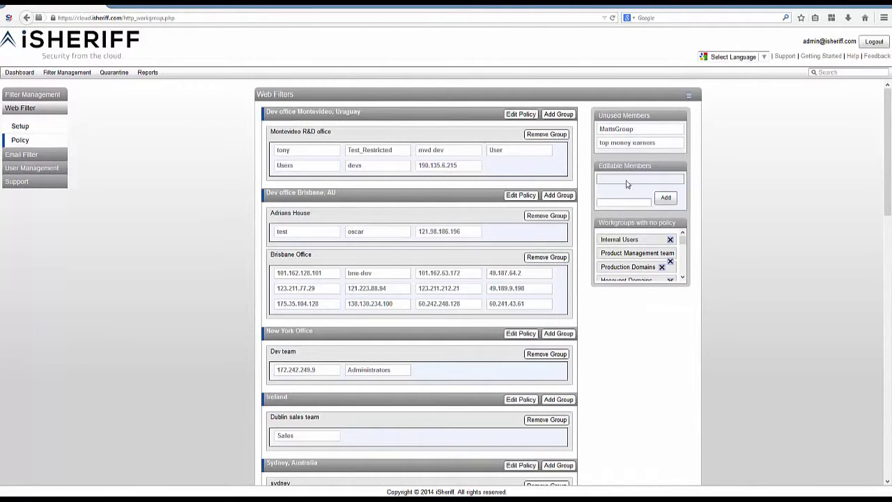
Try assigning the first unused member to the Montevideo R&D office group, and return it to the unused members
left_click_drag(627, 129, 520, 166)
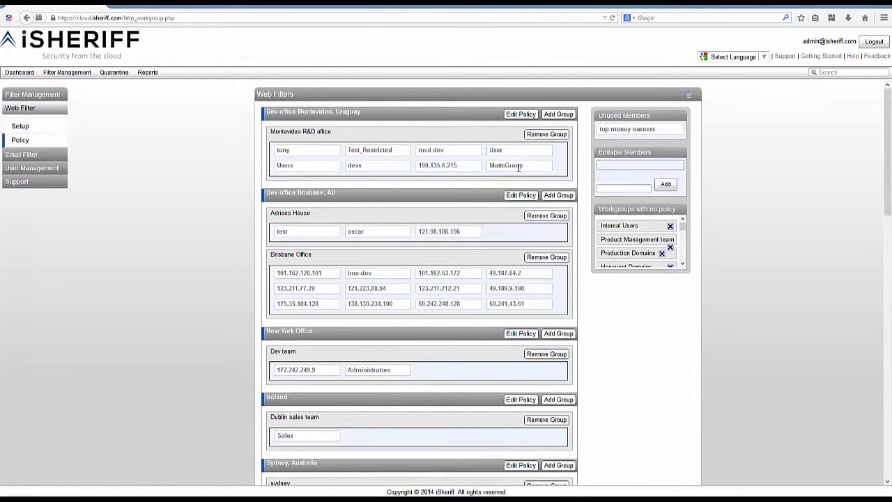
left_click_drag(520, 167, 639, 139)
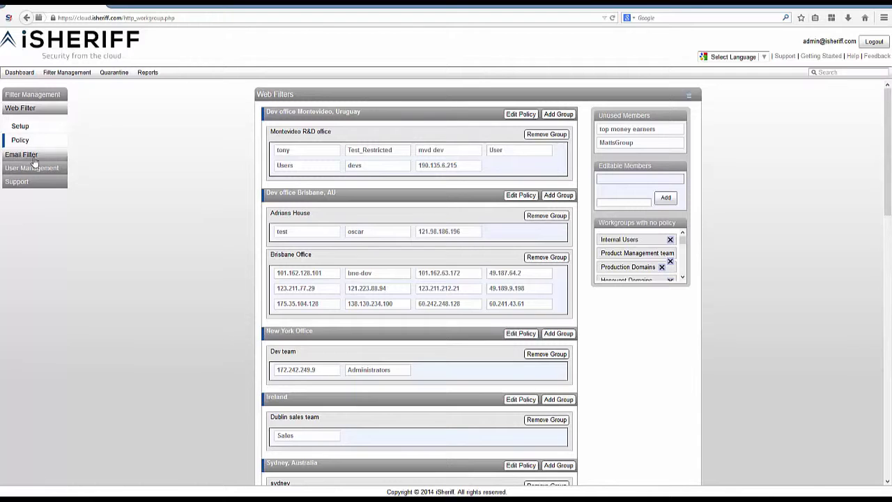
Return to the filter management overview, leaving the web filters page without saving
left_click(58, 73)
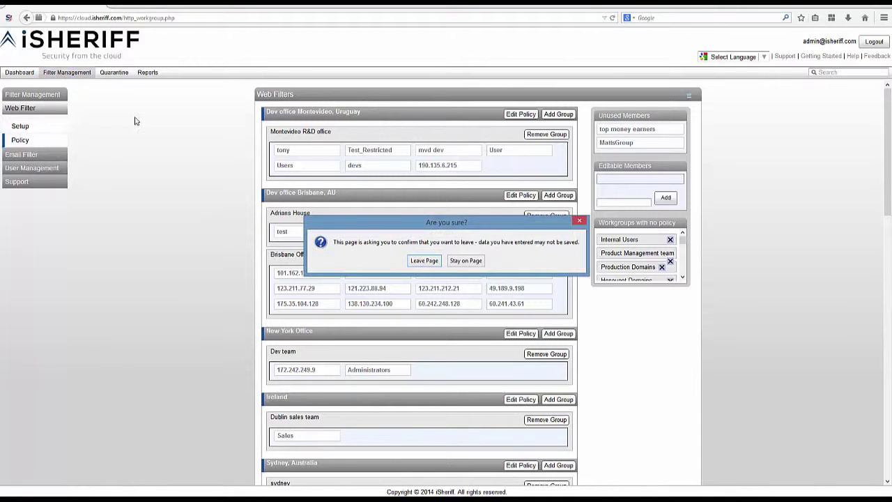
left_click(423, 262)
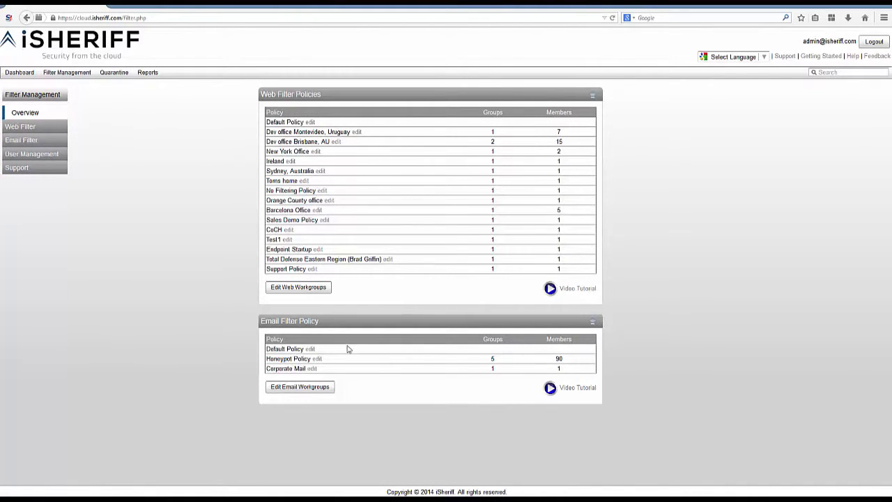
Open the default email filter policy and review its quarantine digest, malware and spam detection settings, including the available inbound spam threshold options
left_click(311, 349)
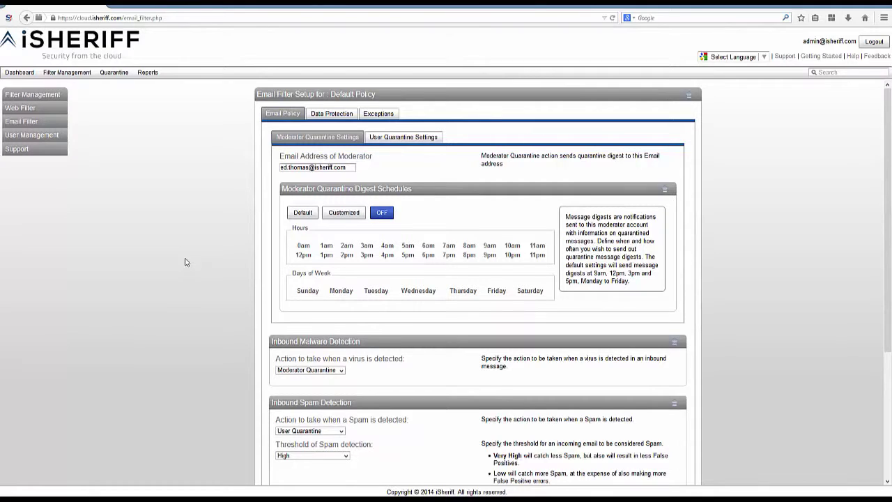
scroll(185, 262, "down", 3)
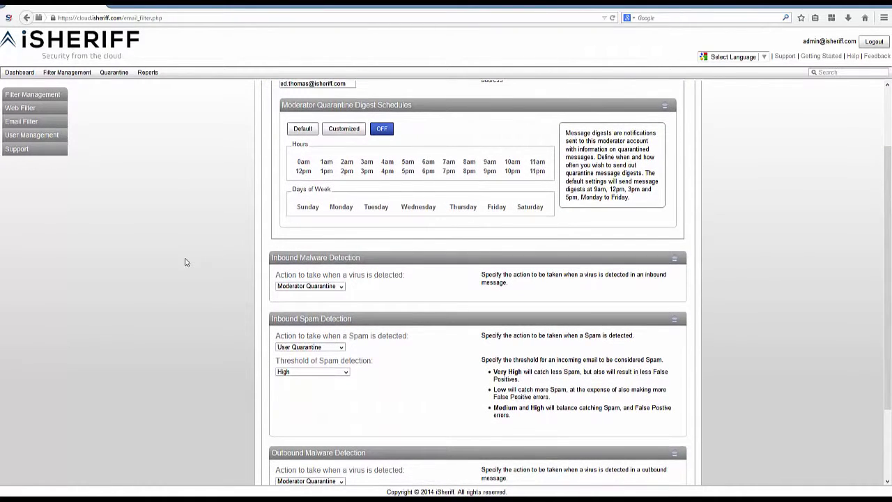
left_click(343, 372)
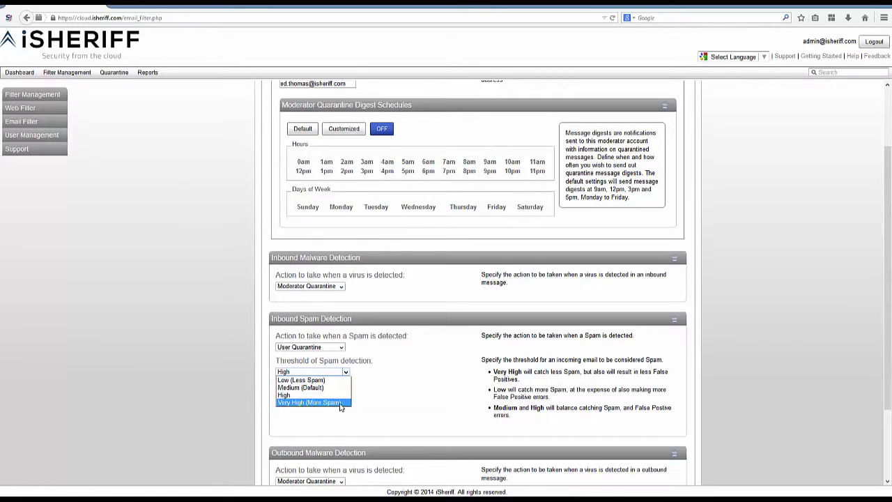
left_click(214, 355)
scroll(210, 351, "down", 1)
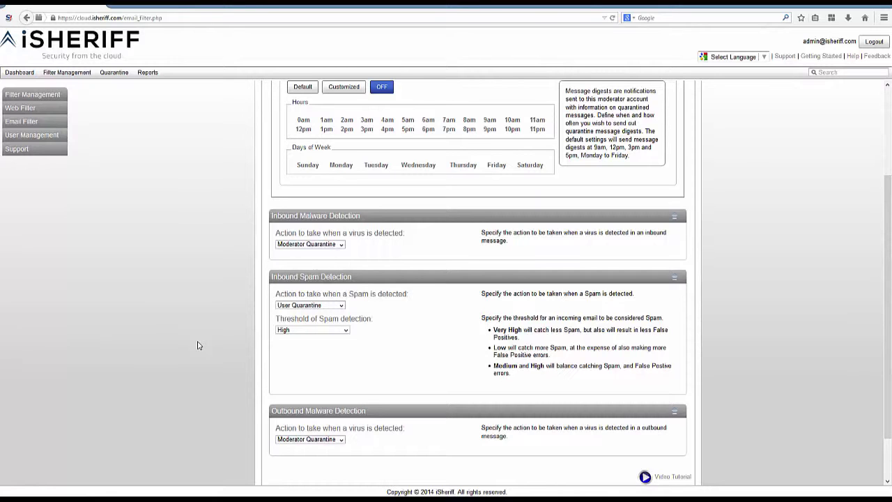
scroll(198, 345, "up", 4)
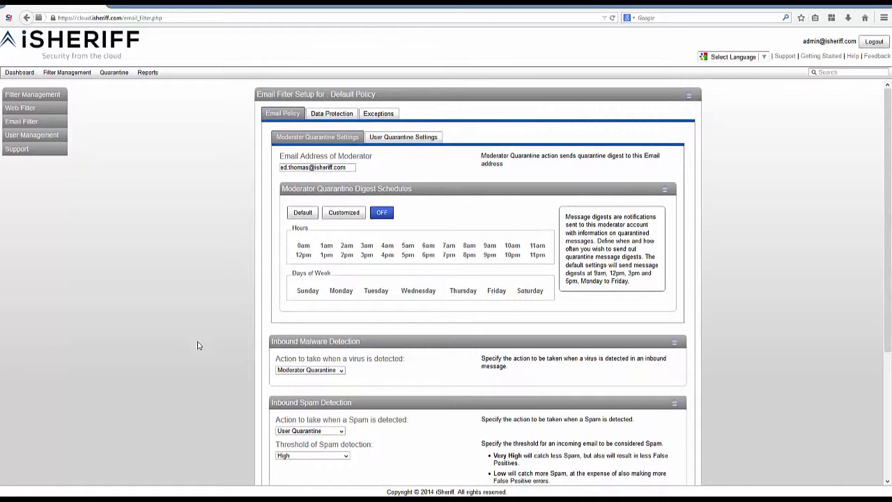
In the quarantine dashboard, list the messages held for the third moderator and select the one about renamed bait.exe samples
left_click(116, 76)
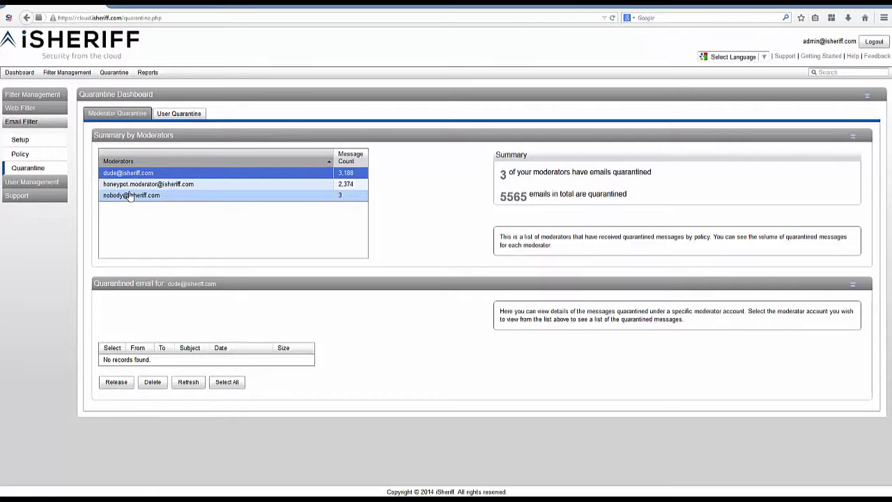
left_click(140, 197)
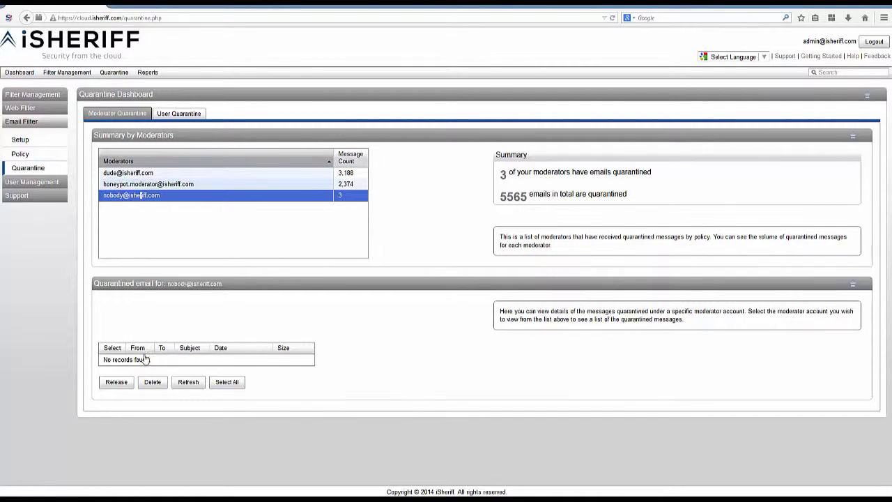
scroll(166, 369, "down", 1)
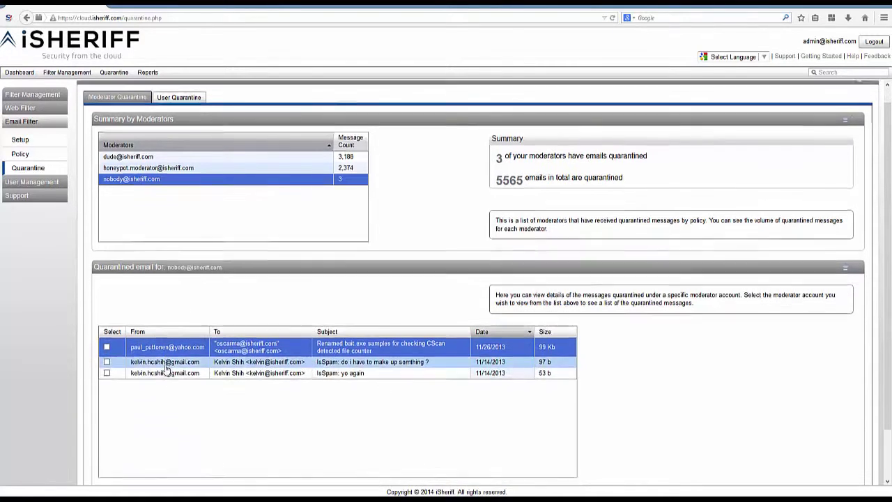
left_click(108, 342)
scroll(213, 367, "down", 2)
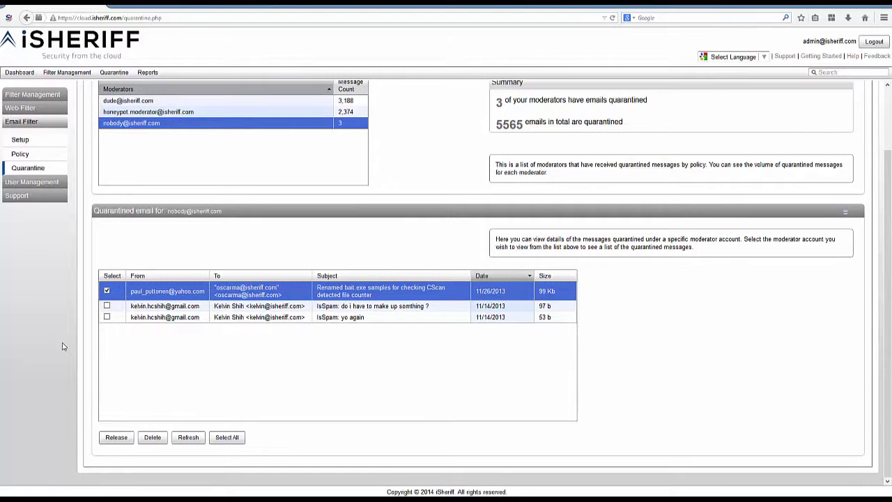
View the support section's knowledge base user guides and the blank support ticket form
left_click(19, 197)
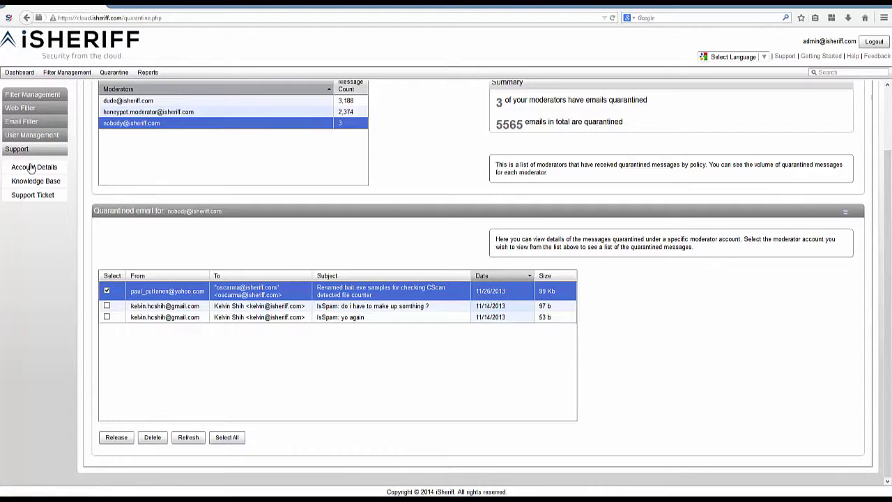
left_click(42, 184)
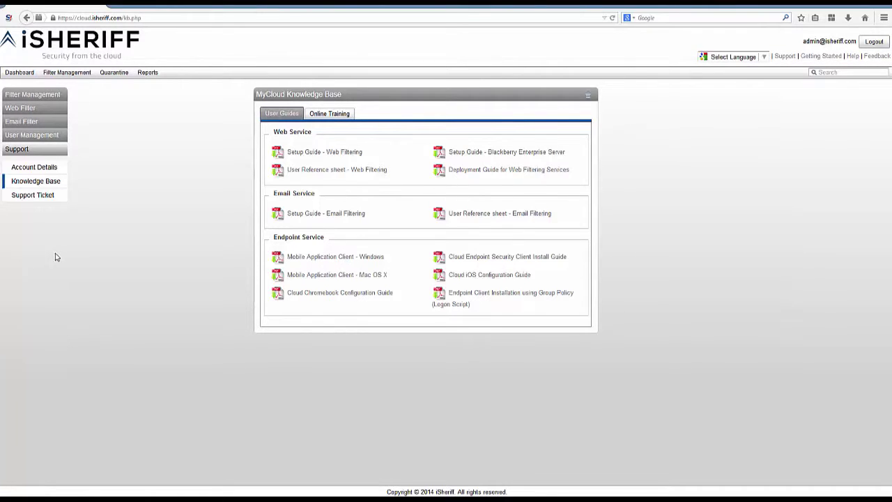
left_click(32, 195)
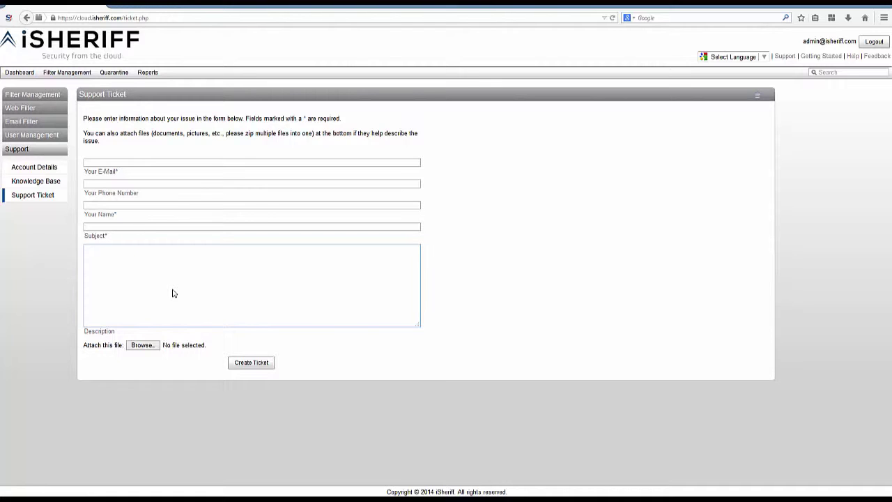
Open the web reports and look through the available overview report types, keeping Top Categories displayed
left_click(147, 73)
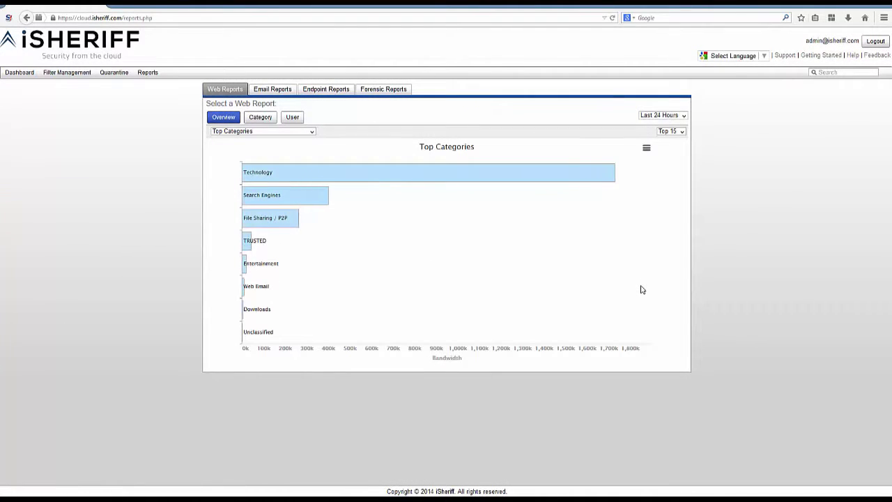
left_click(312, 132)
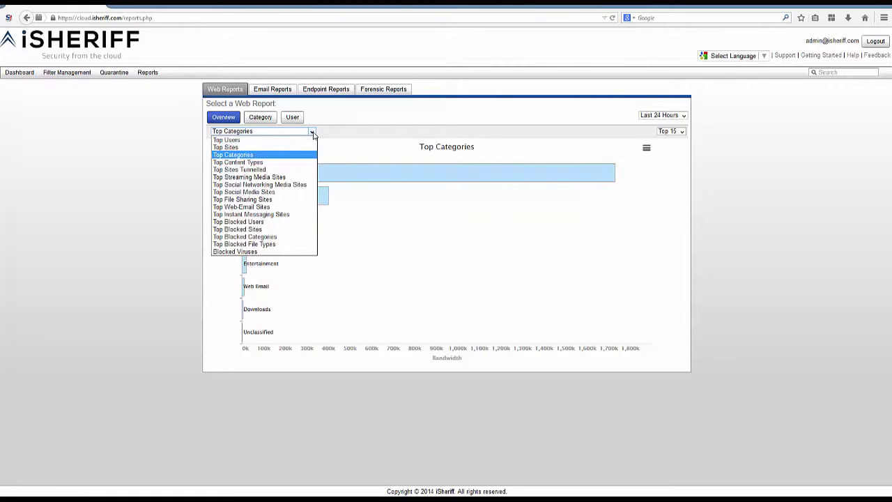
left_click(321, 130)
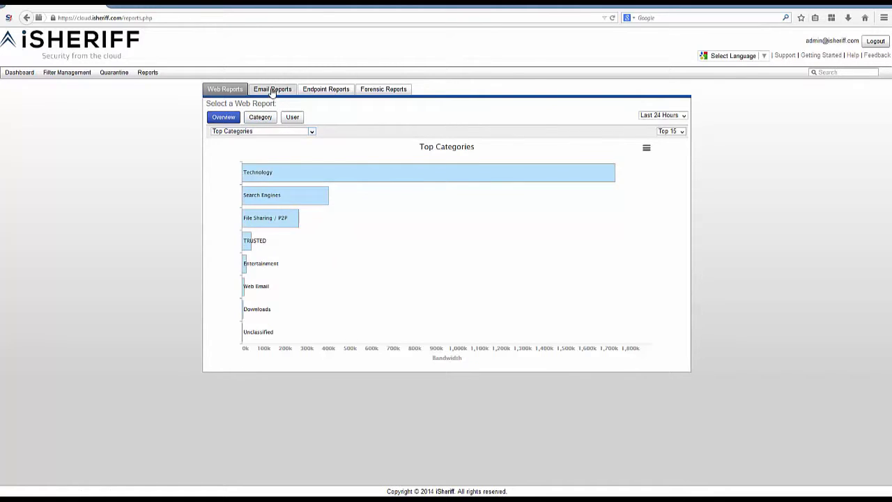
Open the email reports and look through the available report types without choosing another one
left_click(271, 89)
left_click(310, 119)
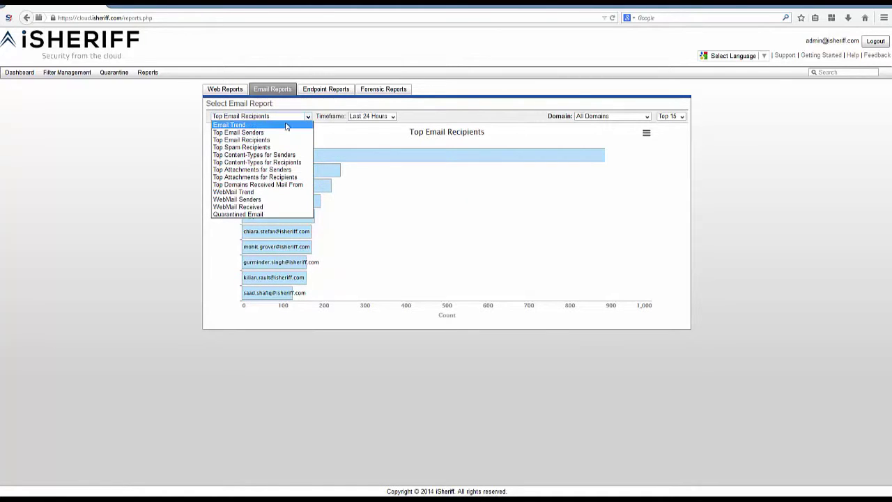
left_click(416, 95)
Open the endpoint reports and look through the available client report types, leaving Operating System Overview selected
left_click(332, 91)
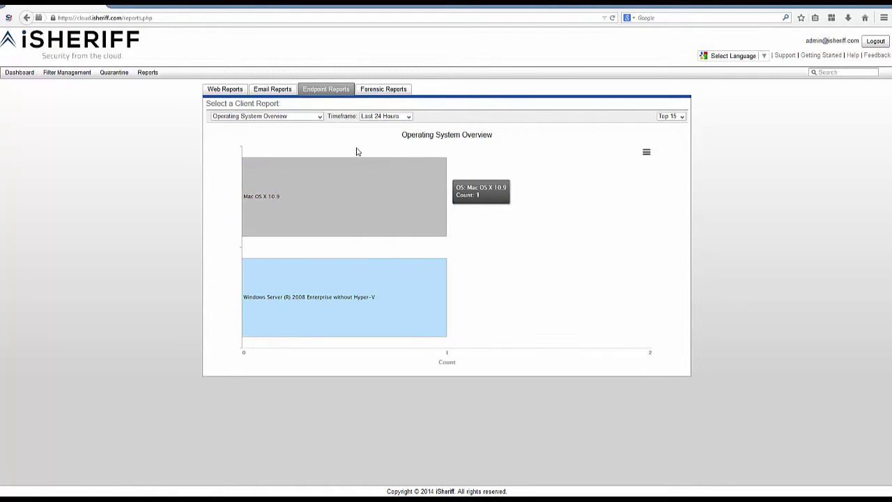
left_click(320, 117)
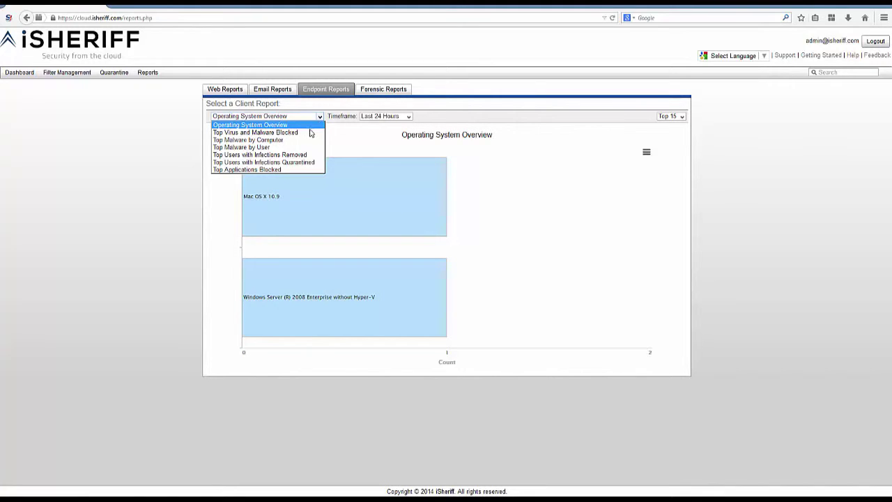
left_click(373, 92)
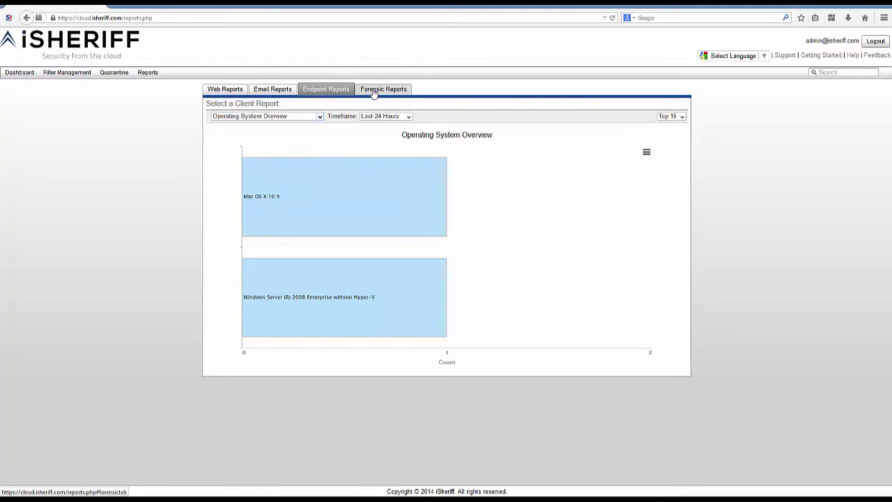
Open the forensic reports and look through the available search types, leaving the search set to Operating System
left_click(373, 91)
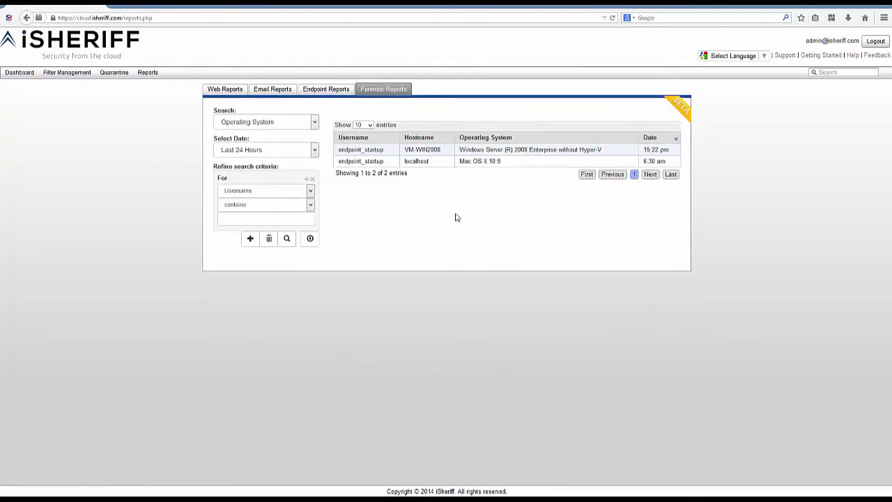
left_click(315, 124)
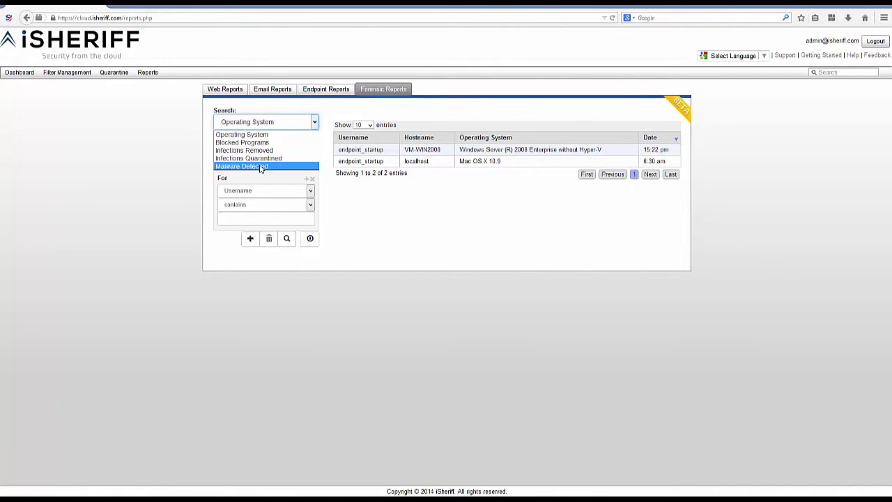
left_click(165, 130)
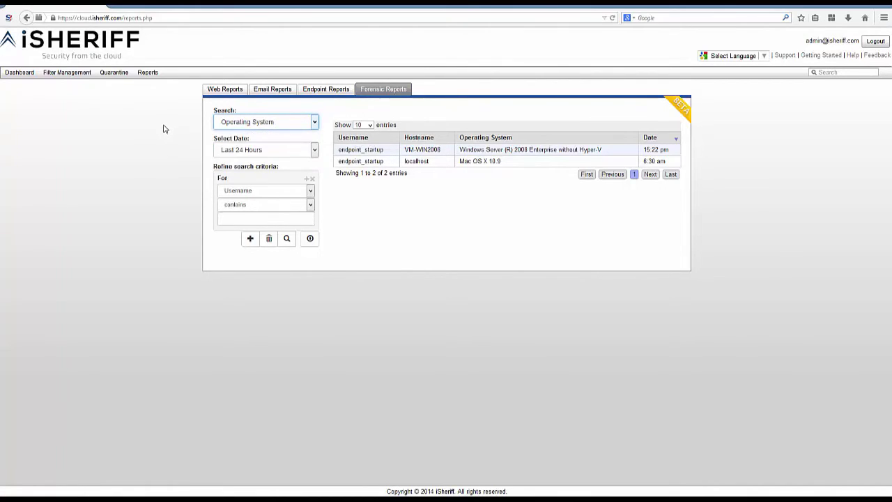